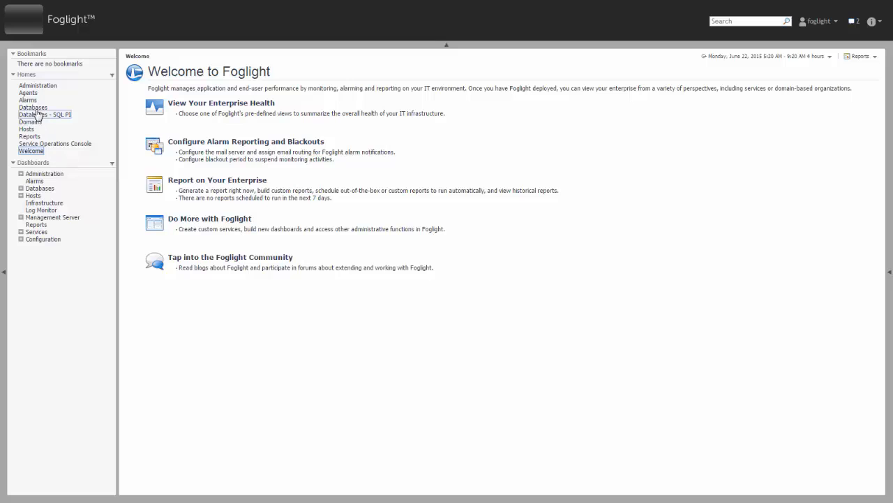
- Open the Databases home from the left navigation panel
click(37, 108)
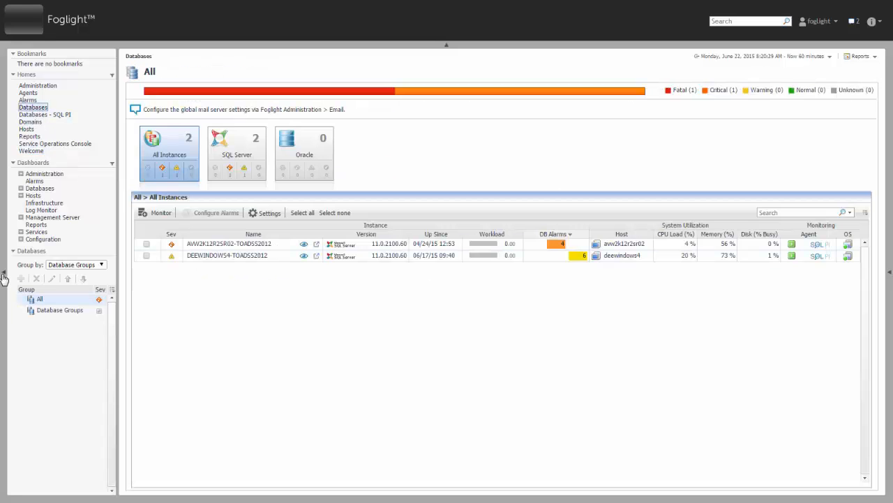
- Collapse the navigation panel and choose Monitor > Oracle to open the Oracle instance form
click(4, 274)
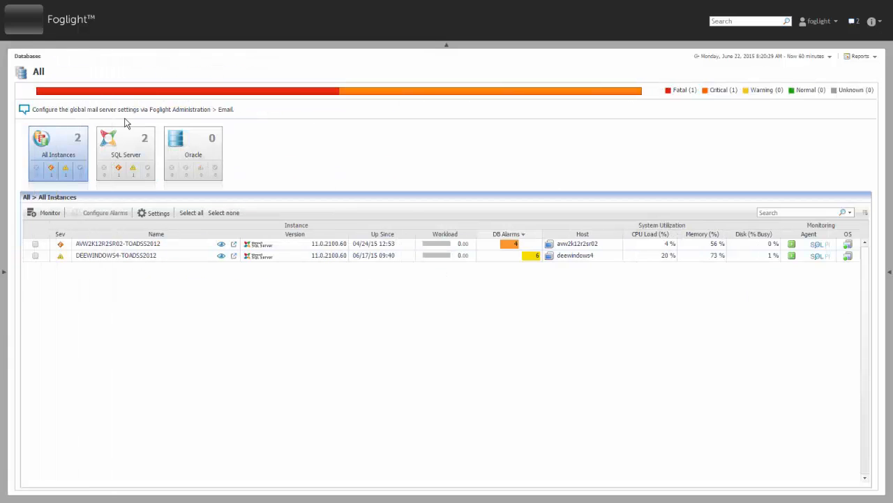
click(44, 212)
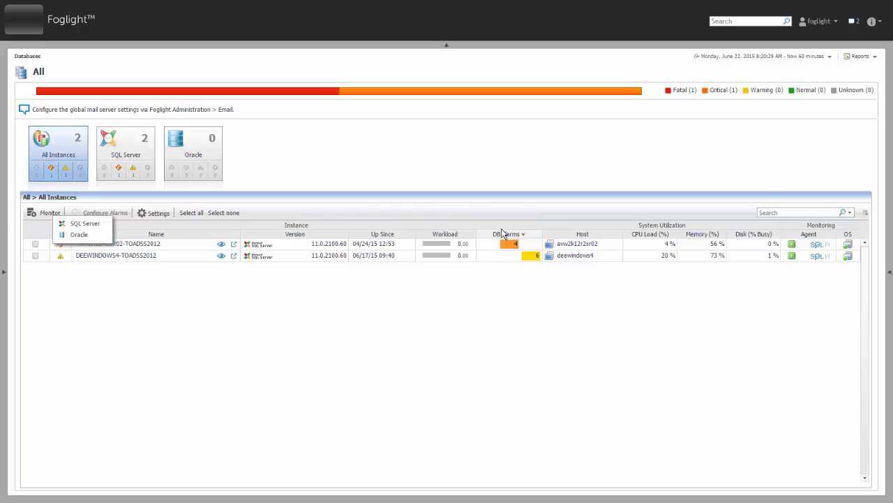
click(78, 235)
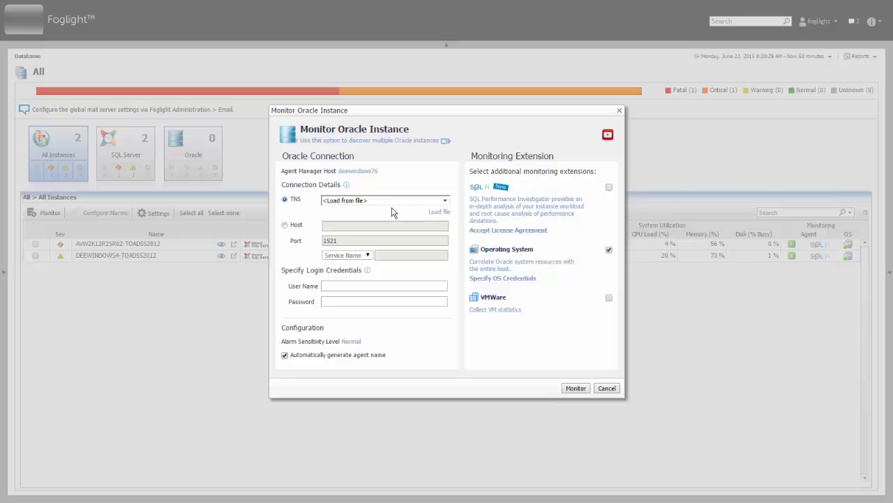
click(361, 172)
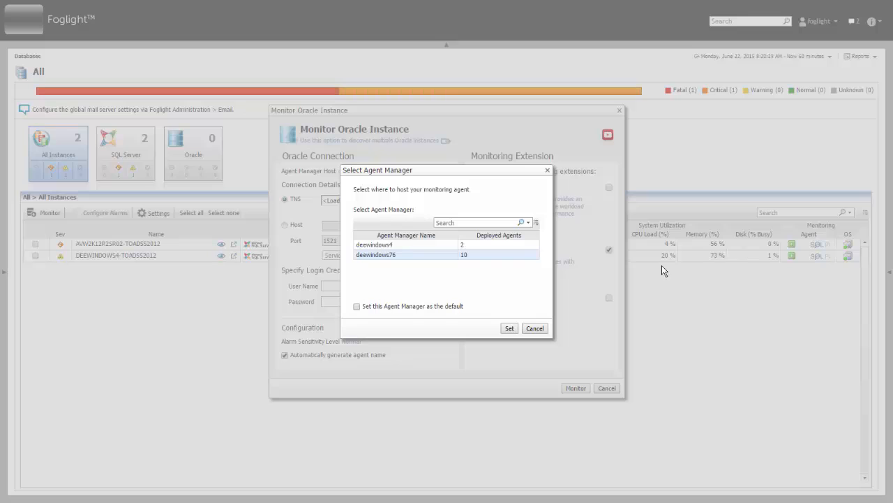
click(429, 247)
click(429, 257)
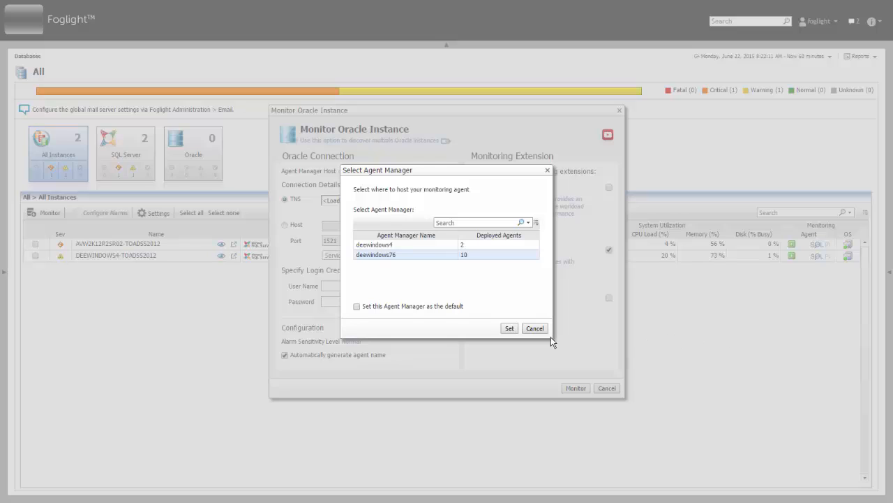
click(535, 328)
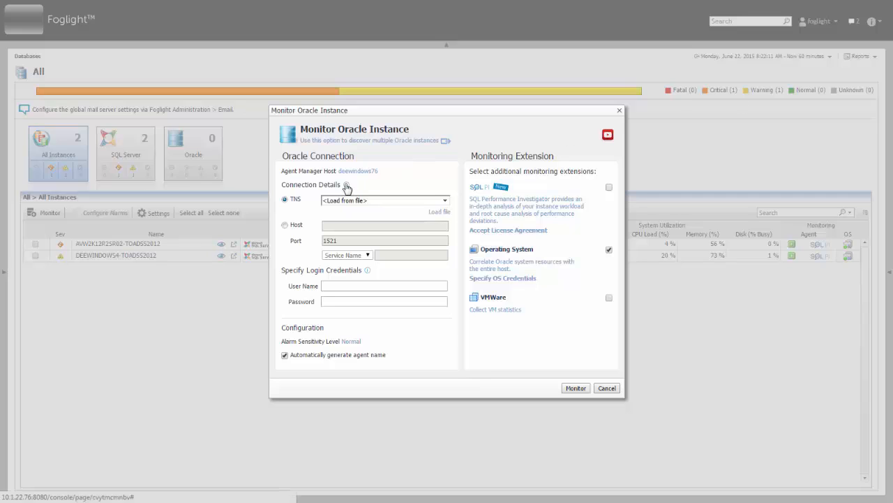
mouse_move(346, 185)
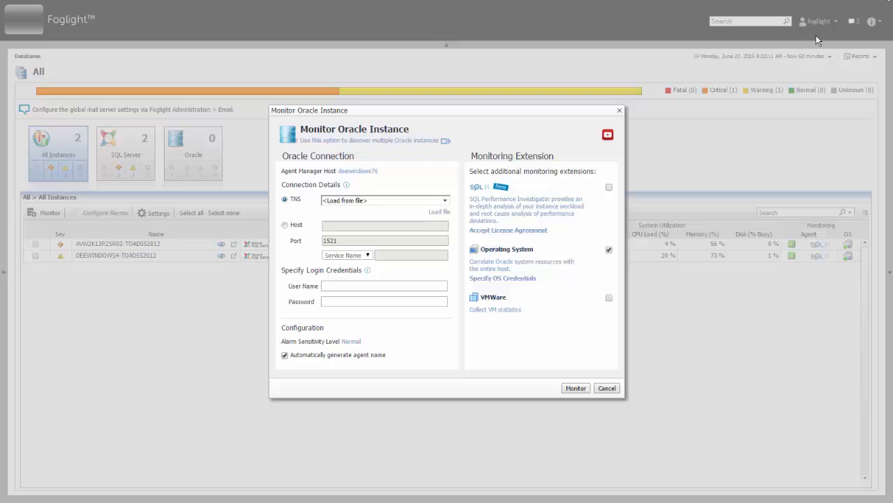
- Load TNS entries from the tnsnames.ora file
click(440, 210)
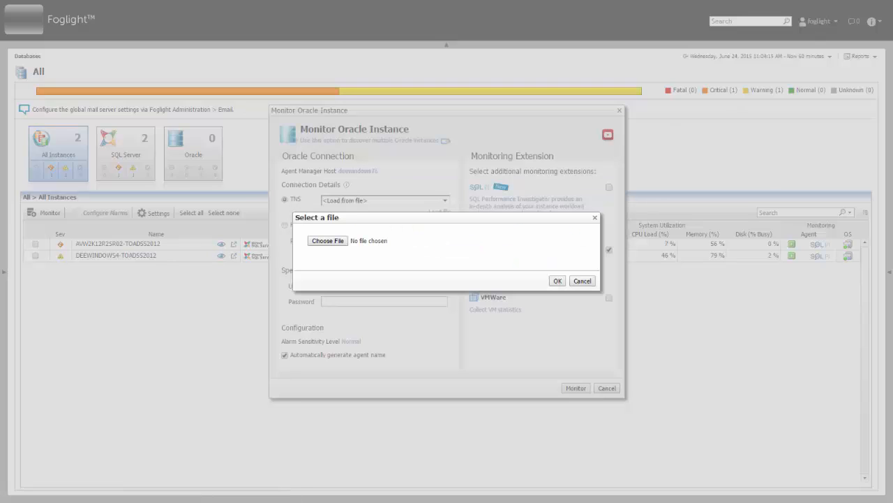
click(339, 241)
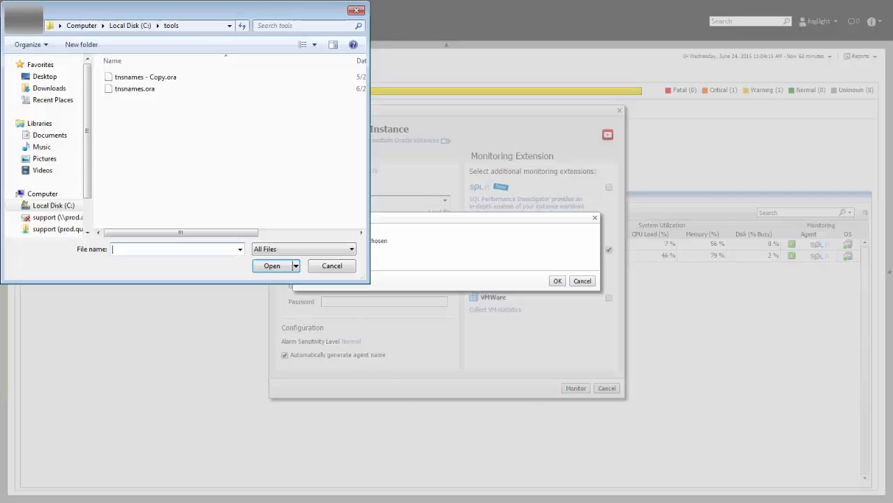
click(134, 88)
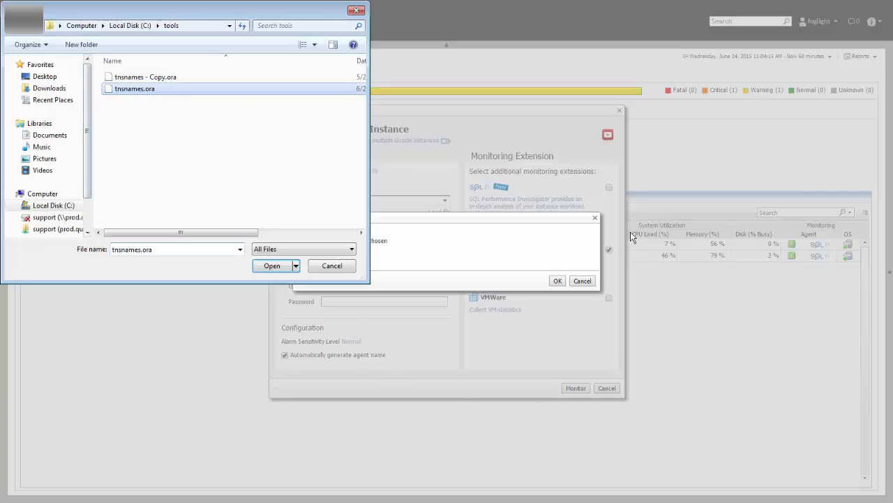
click(271, 266)
click(558, 280)
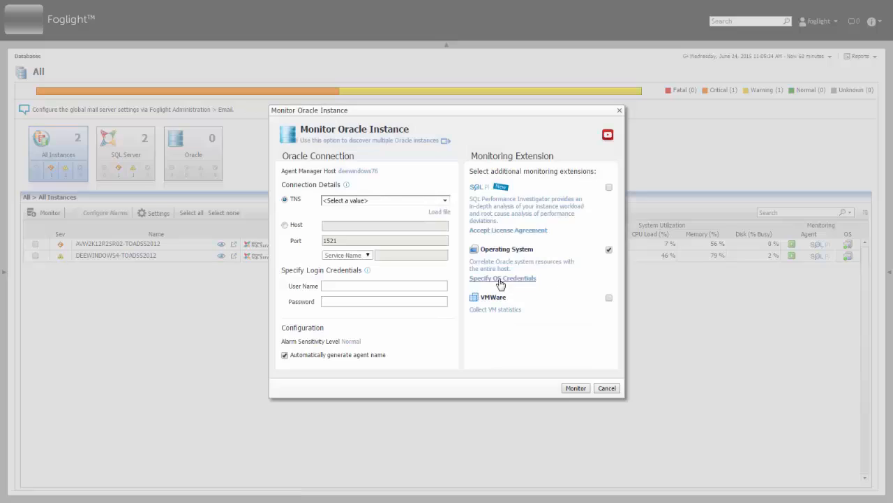
- Select the fogpdb TNS entry for the Oracle connection
click(445, 201)
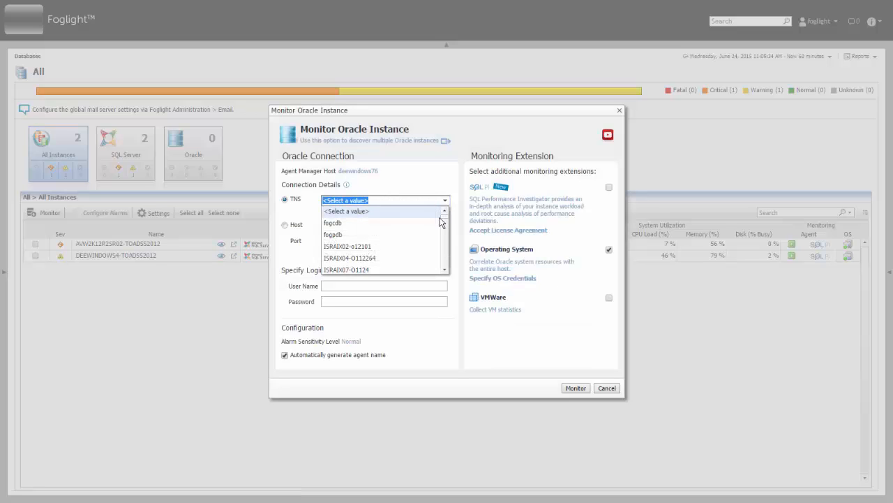
scroll(445, 218, down, 3)
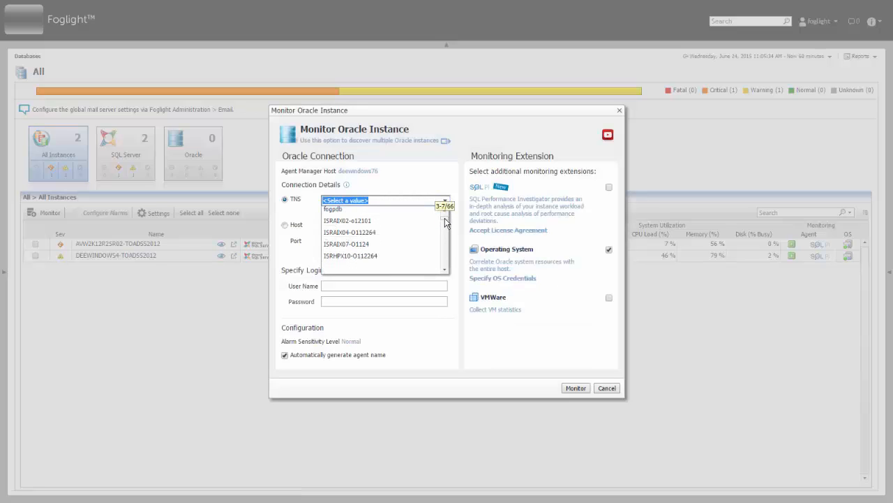
mouse_move(446, 219)
mouse_down()
mouse_move(445, 227)
mouse_move(445, 212)
mouse_up()
click(351, 241)
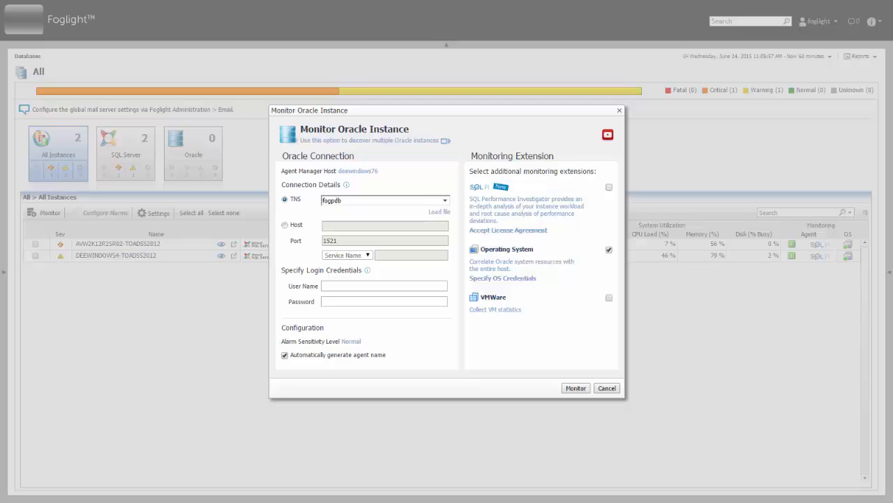
click(383, 287)
click(360, 303)
click(510, 277)
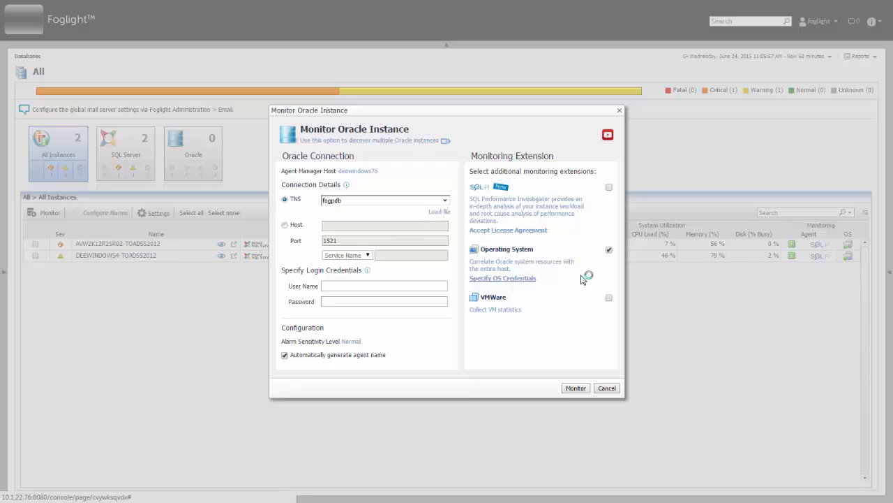
click(457, 231)
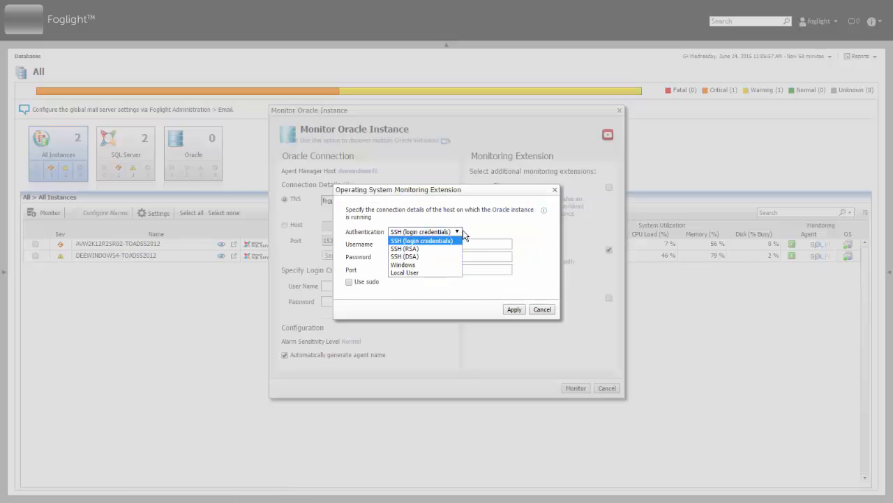
click(427, 266)
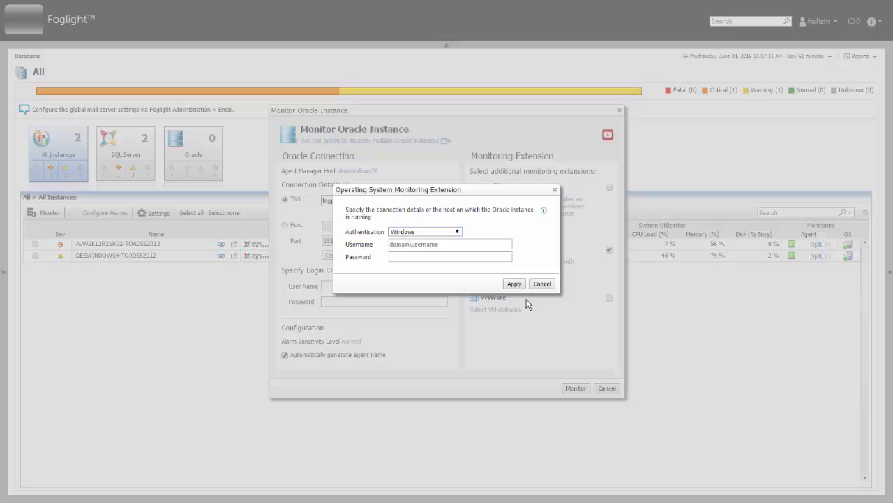
click(541, 283)
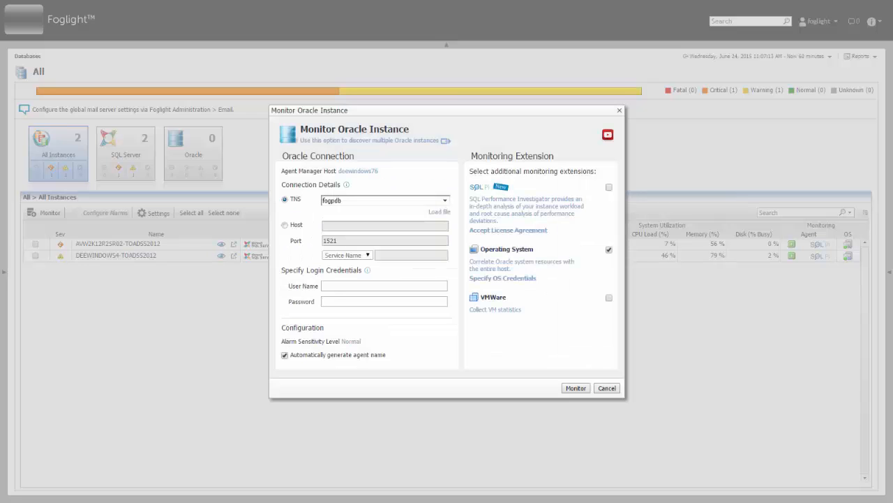
click(351, 341)
click(450, 196)
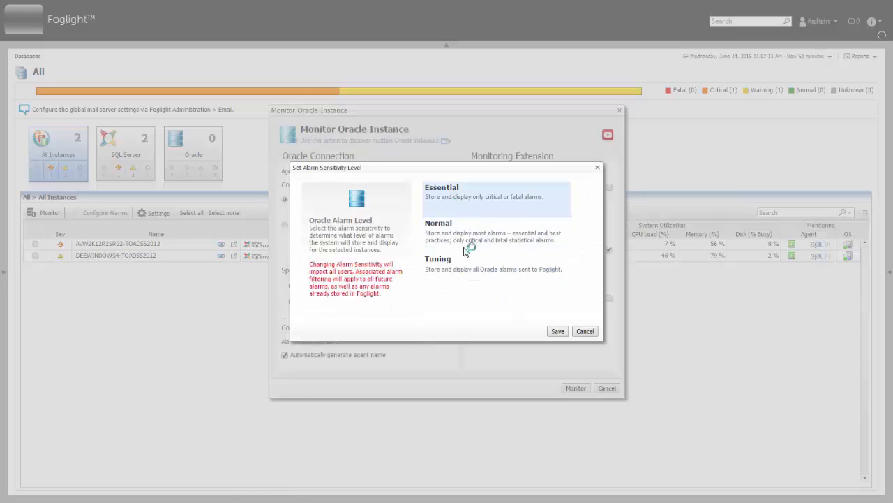
click(436, 266)
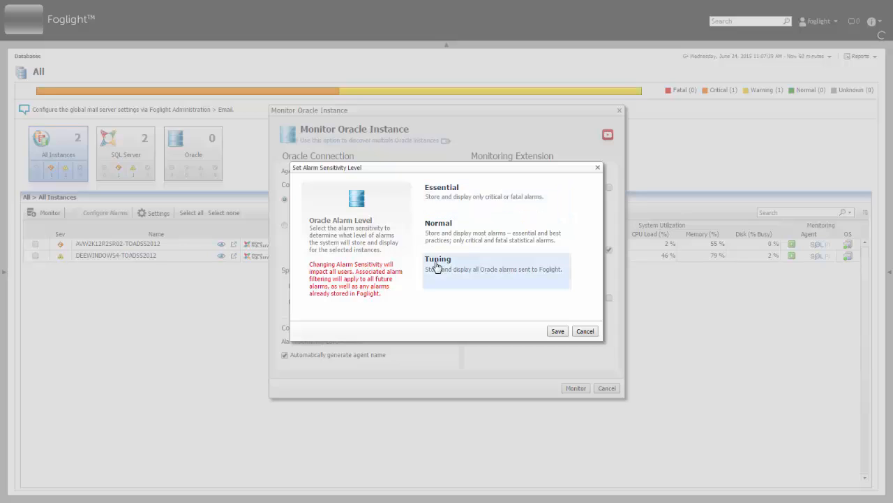
click(584, 332)
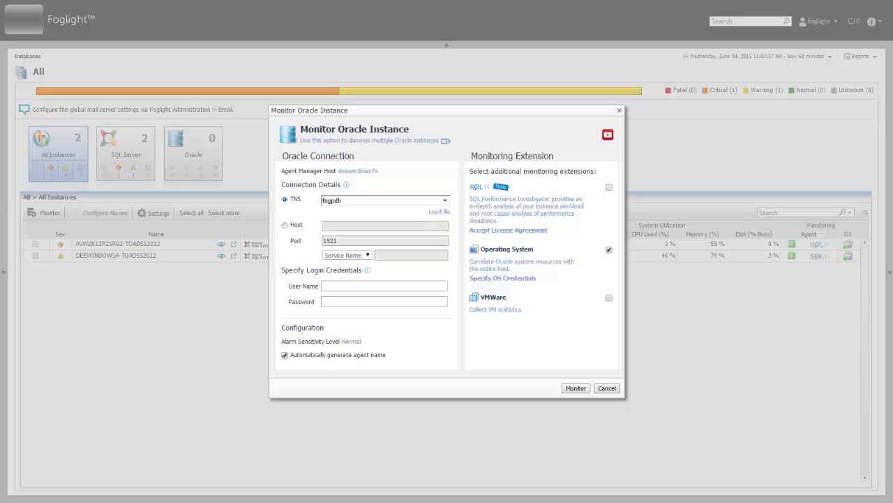
- Switch to a host-name connection with the pasted host and service name ora11gR2
click(443, 203)
click(396, 212)
click(383, 226)
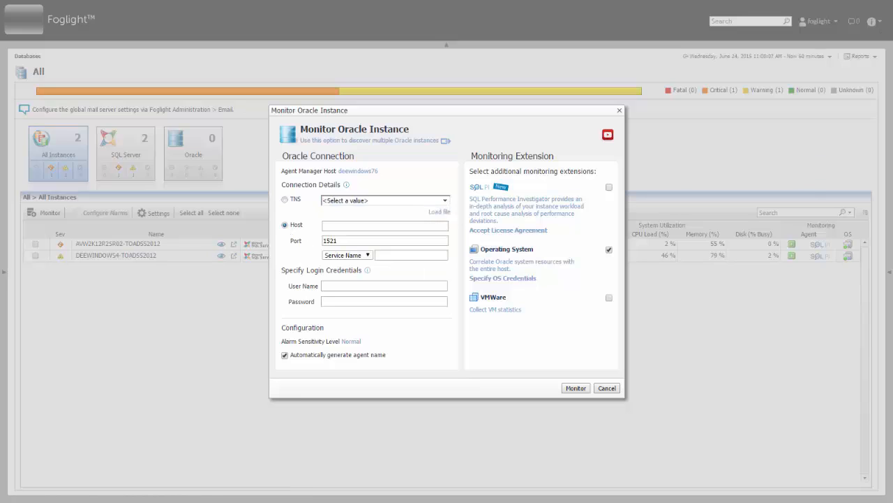
text(avw7s1x64sr01.dev.quest.corp)
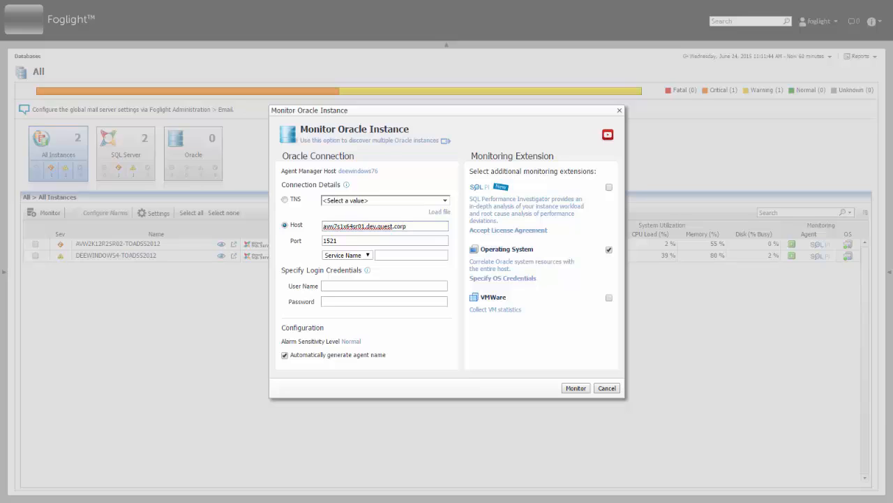
click(367, 255)
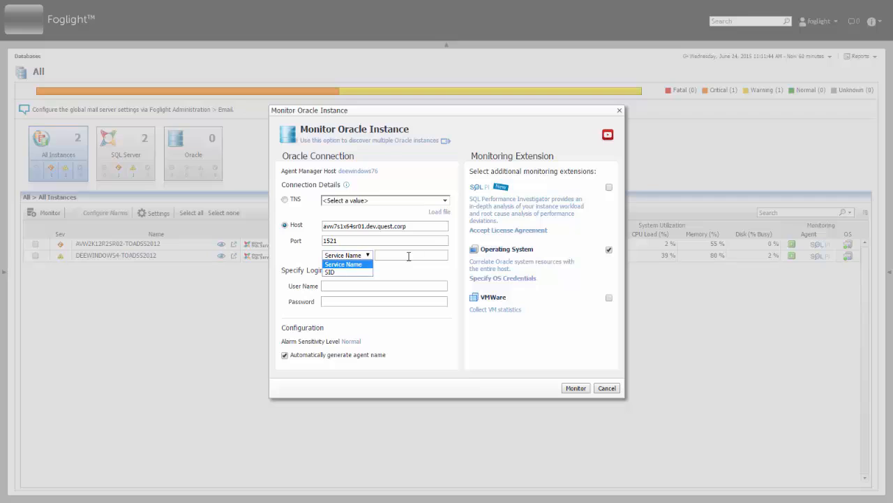
click(409, 256)
text(ora11gR2)
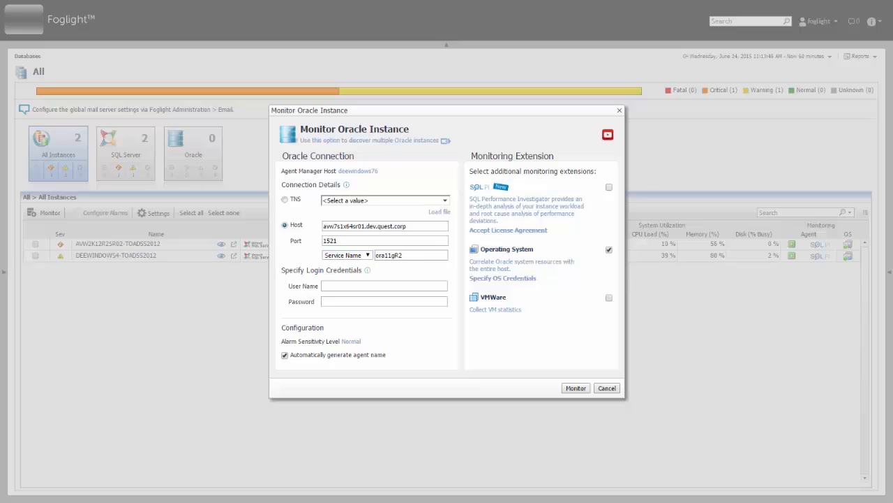
- Enter login user fogora and its password, and name the agent AVW7S1x64SR01-ora11gR2
mouse_move(368, 271)
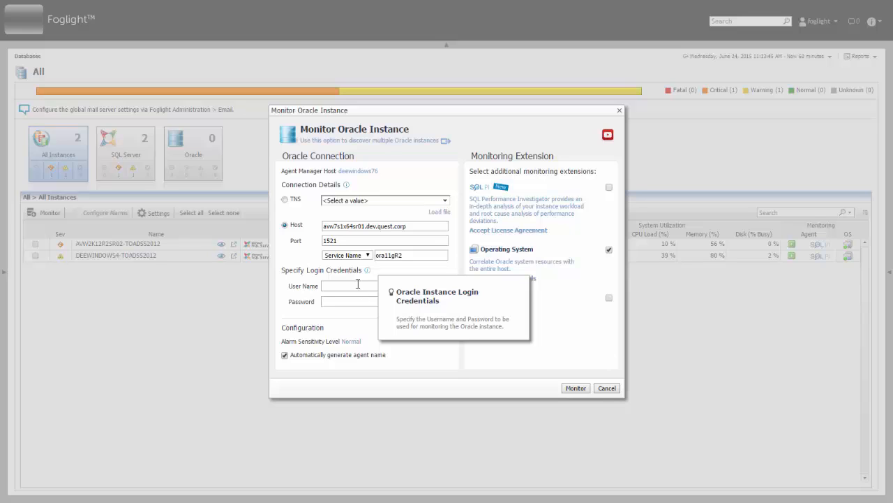
click(359, 286)
text(fogora)
key(Tab)
text(*********)
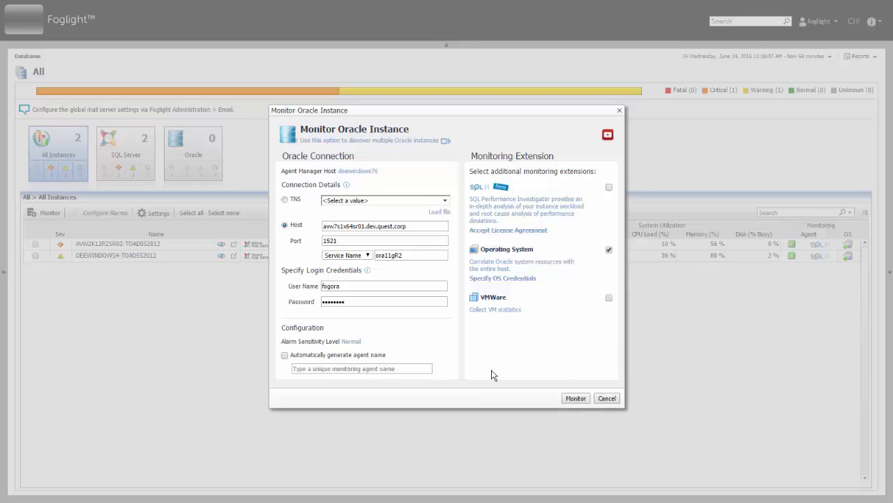
click(398, 368)
text(AVW7S1x64SR01-ora11gR2)
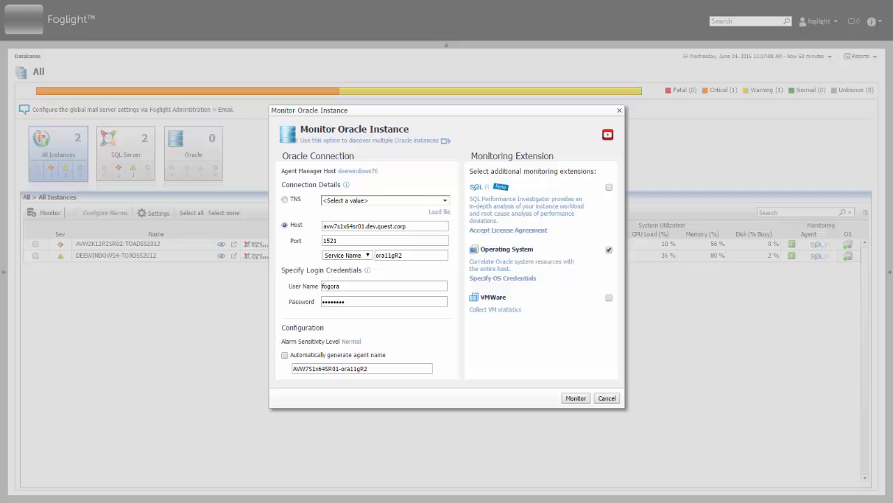
- Apply Windows OS credentials for avw7s1x64sr01\administrator with its password
click(499, 279)
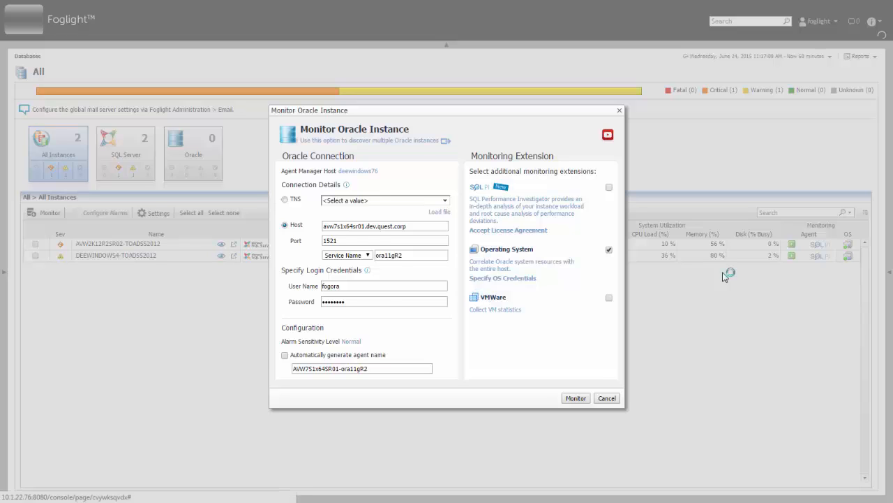
mouse_move(545, 223)
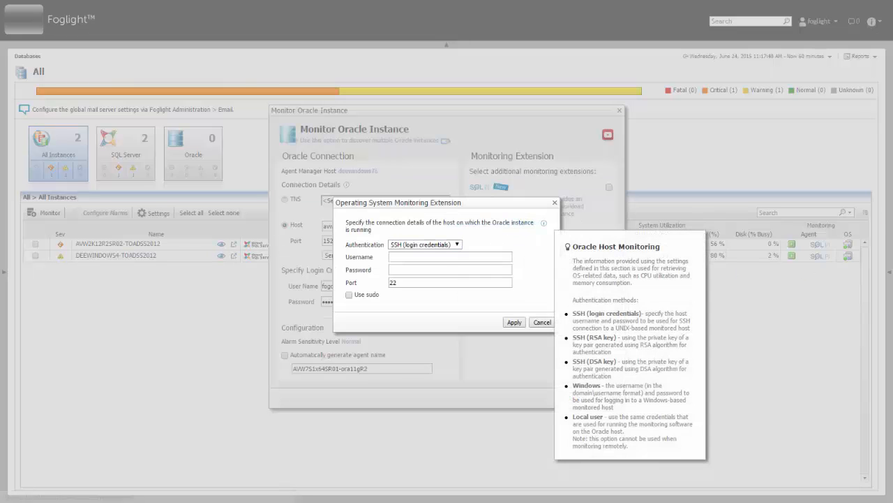
click(457, 244)
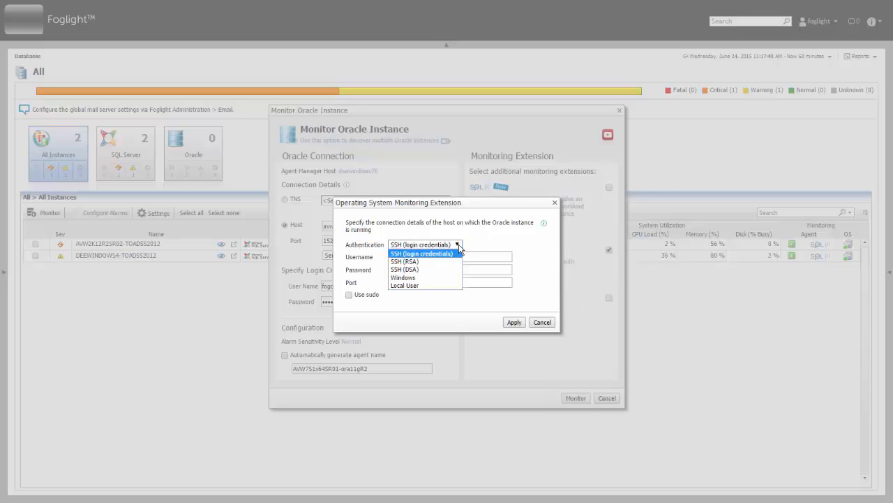
click(426, 276)
click(451, 257)
text(avw7s1x64sr01\administrator)
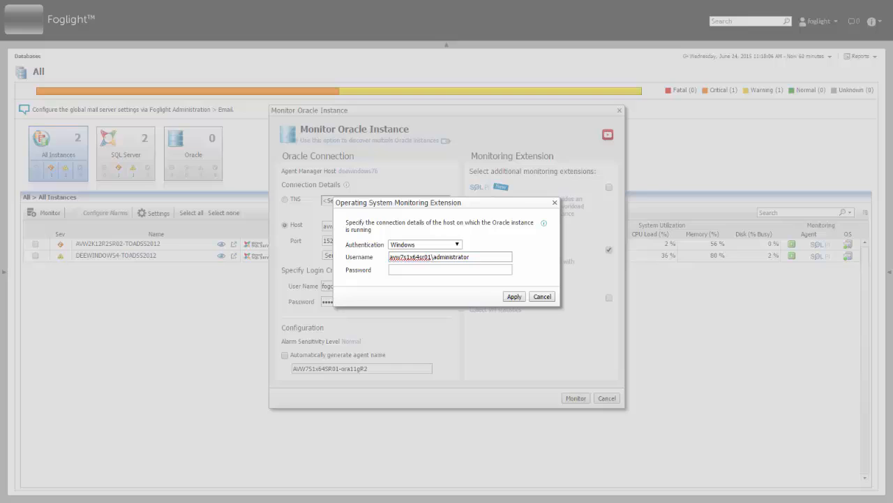
click(489, 267)
text(*********)
click(513, 297)
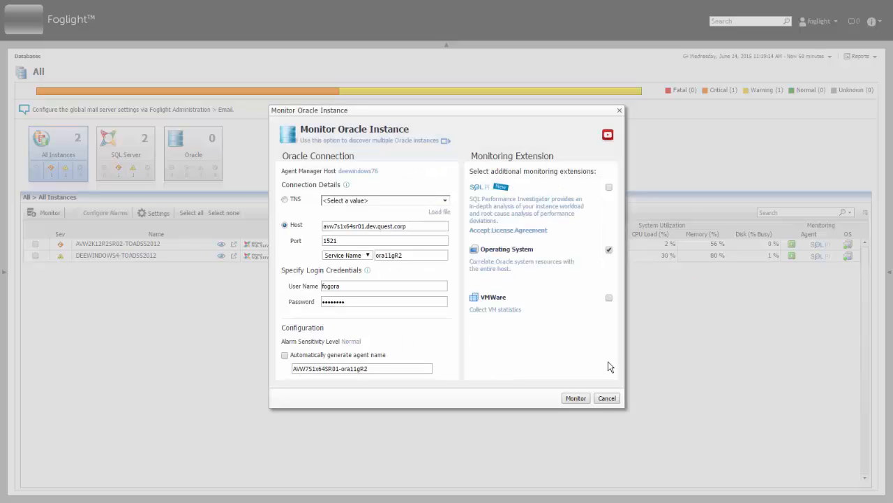
click(351, 341)
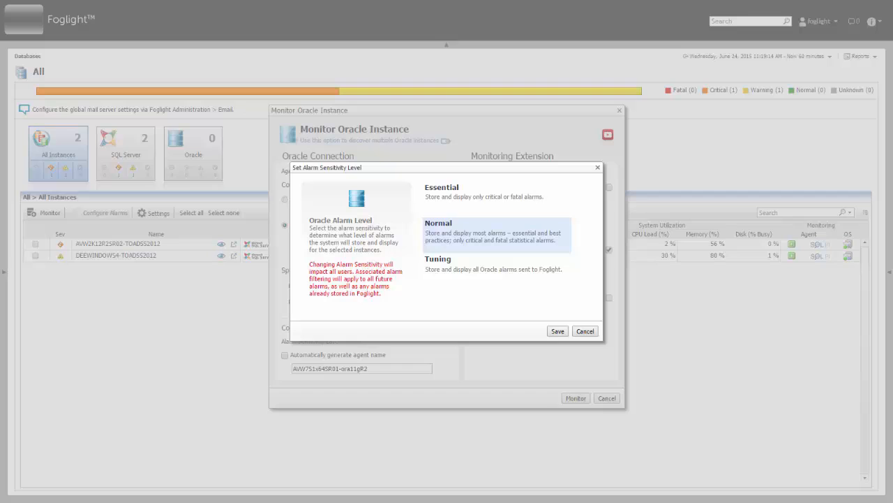
click(439, 193)
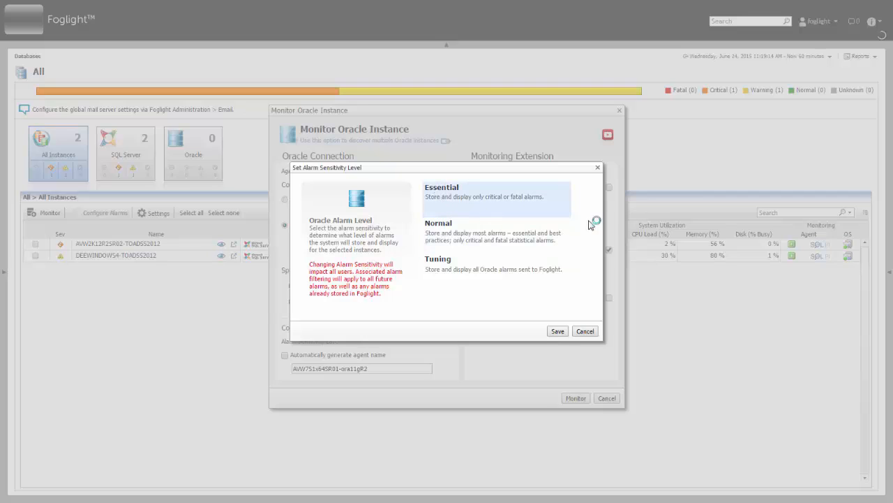
click(438, 259)
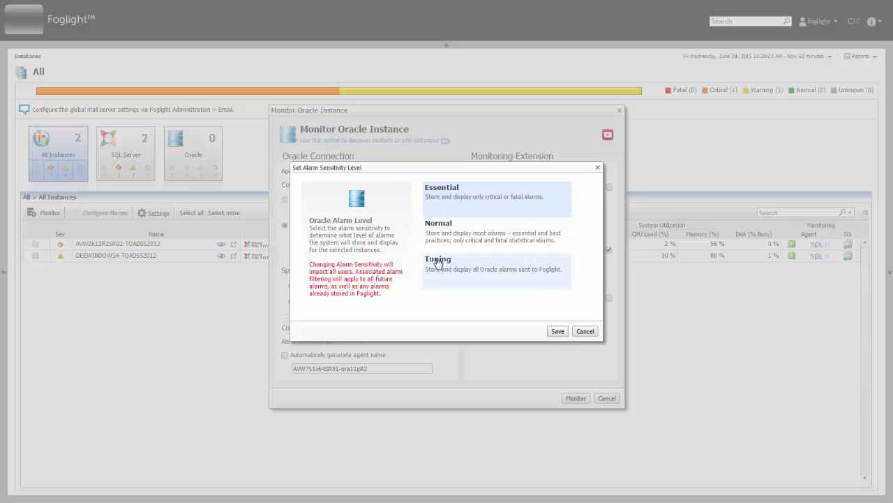
click(501, 232)
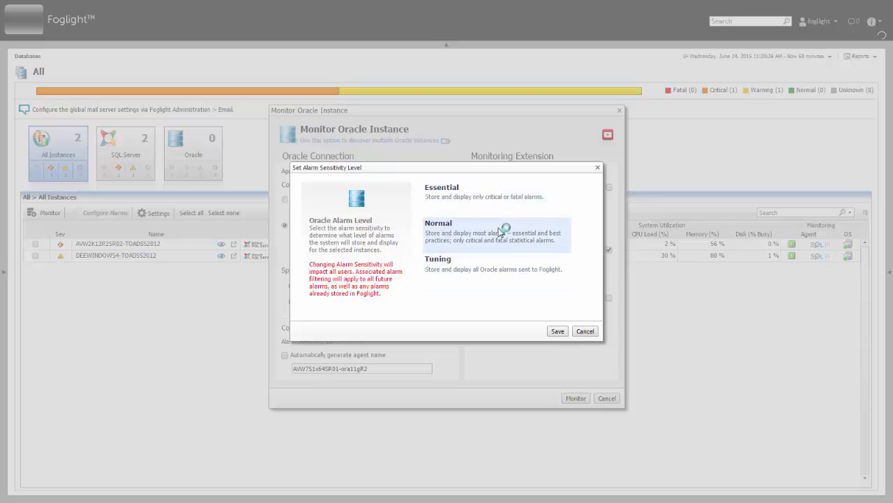
click(558, 331)
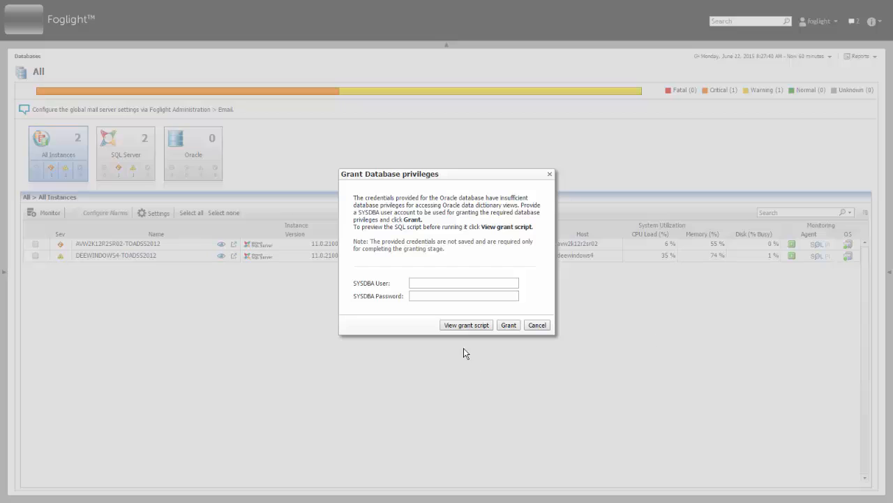
- Preview the grant script SQL, scroll through it, and close the preview
click(464, 328)
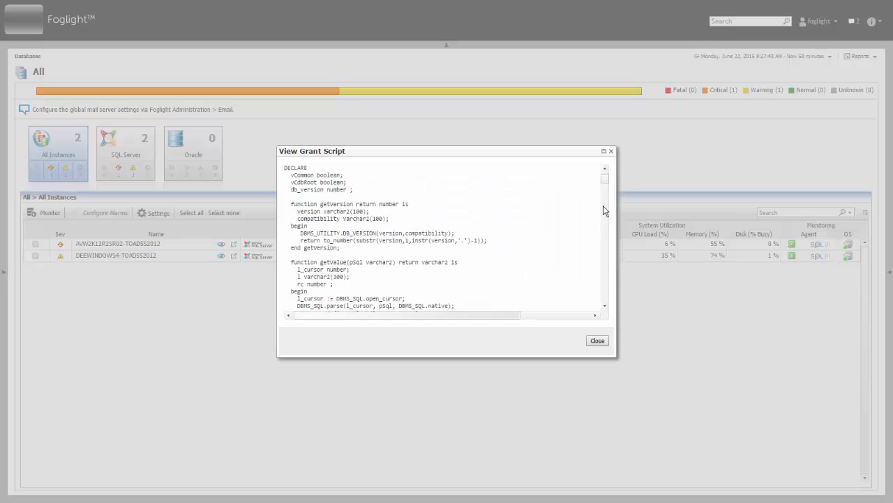
drag(601, 179, 613, 303)
shift+click(298, 302)
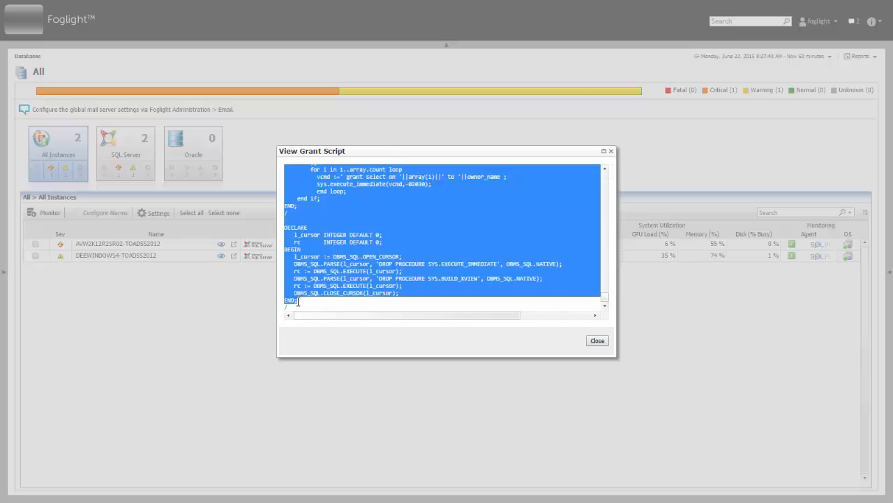
drag(295, 304, 359, 313)
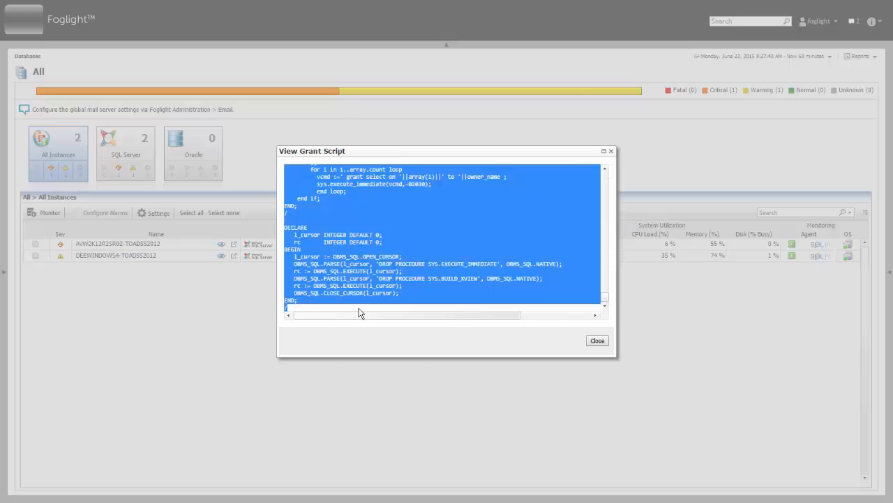
click(576, 225)
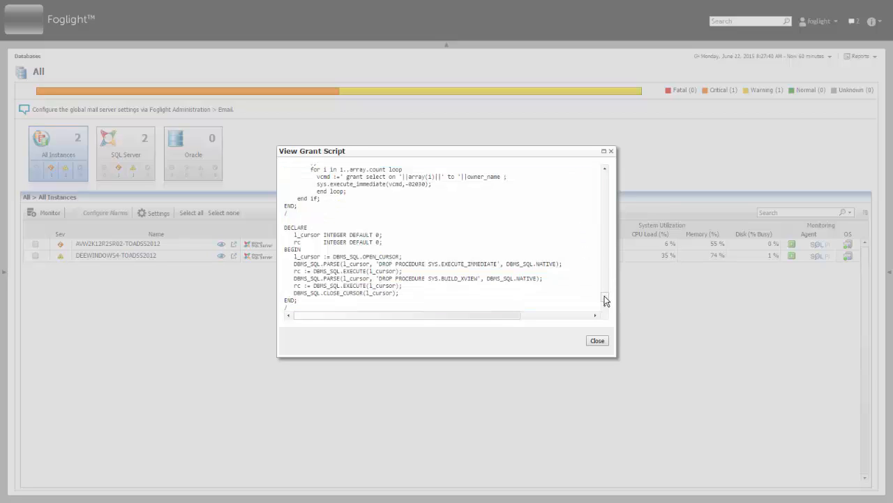
drag(605, 299, 599, 171)
click(598, 340)
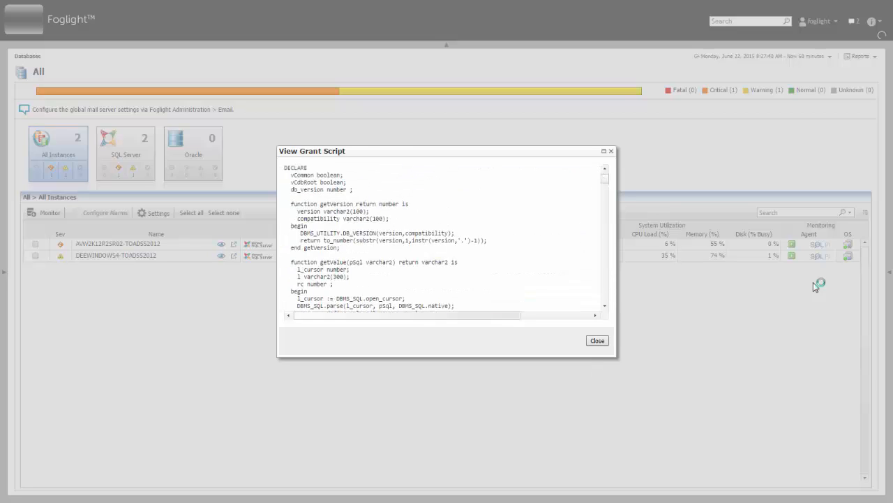
click(470, 280)
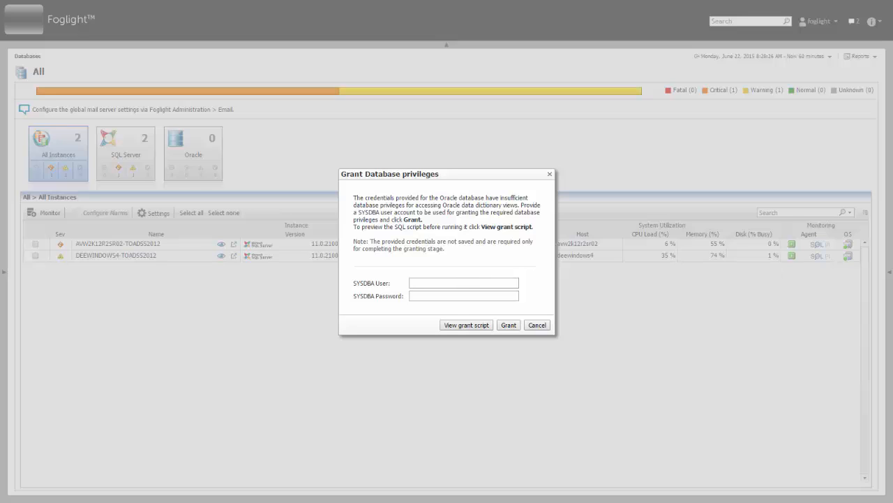
- Enter SYSDBA user sys and its password, then grant the privileges
text(sys)
key(Tab)
text(sys)
click(509, 325)
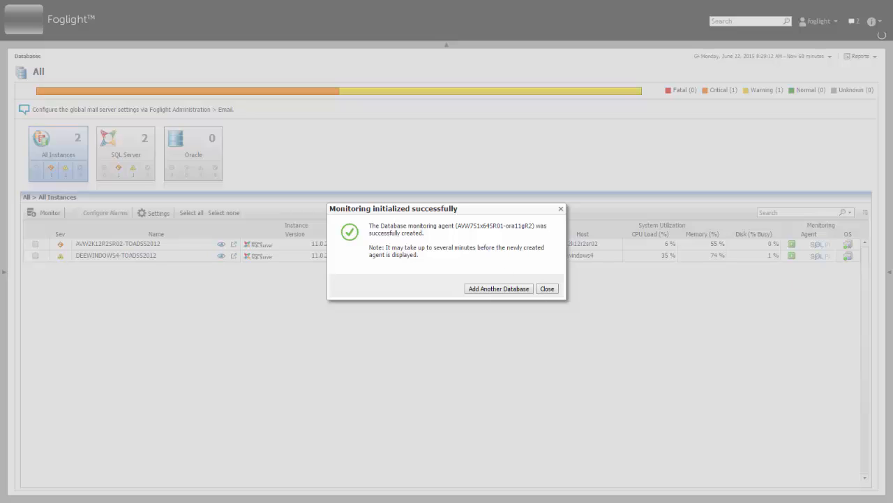
- Dismiss the success message and filter the Databases view to Oracle instances
click(548, 288)
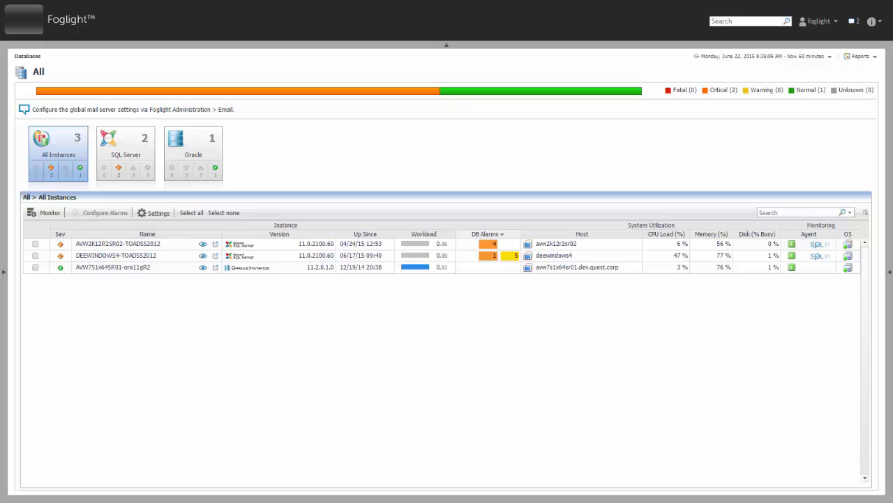
click(194, 154)
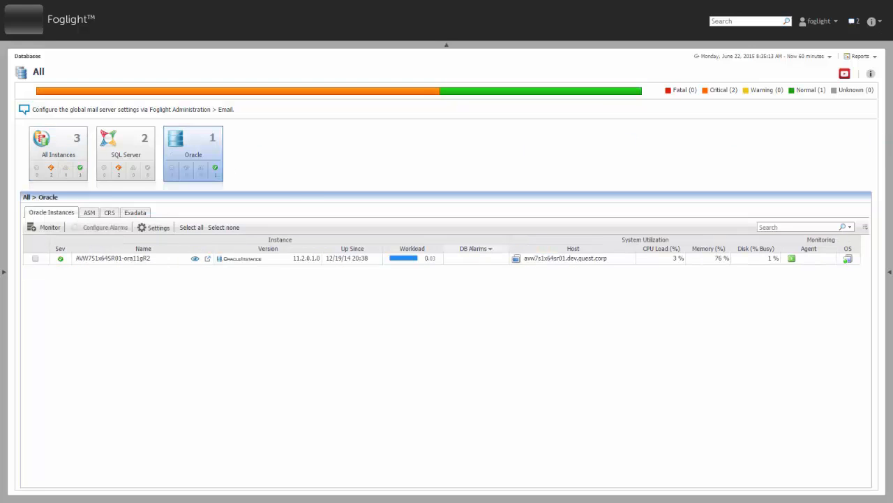